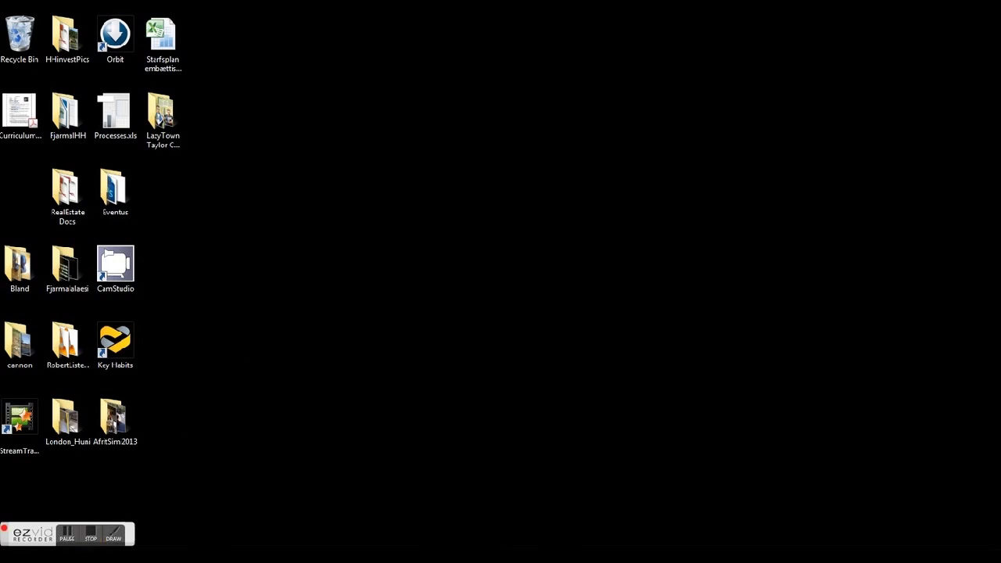
- Switch to the RSMB CS6 download folder and select the serial file, then the installer
key(alt+Tab)
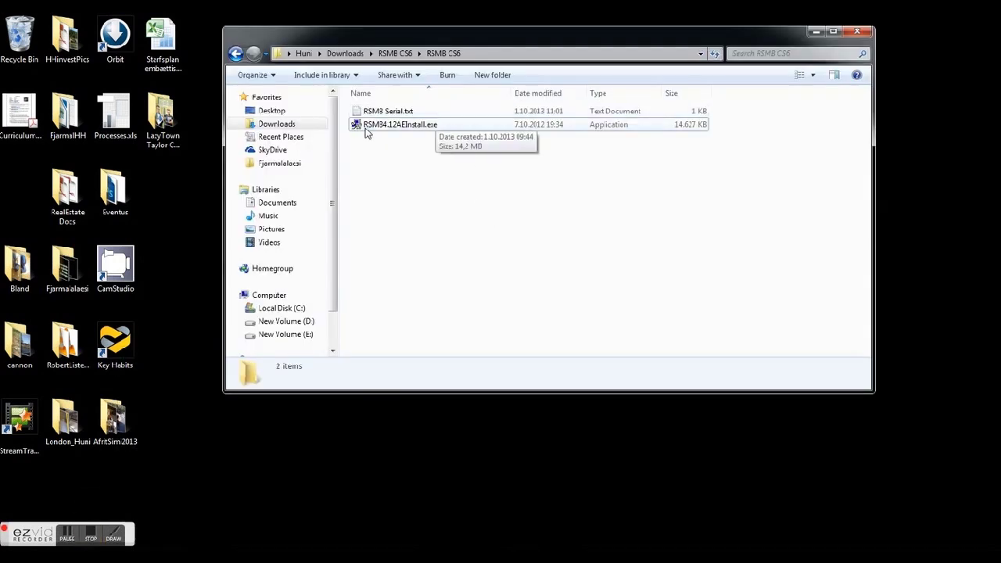
click(361, 114)
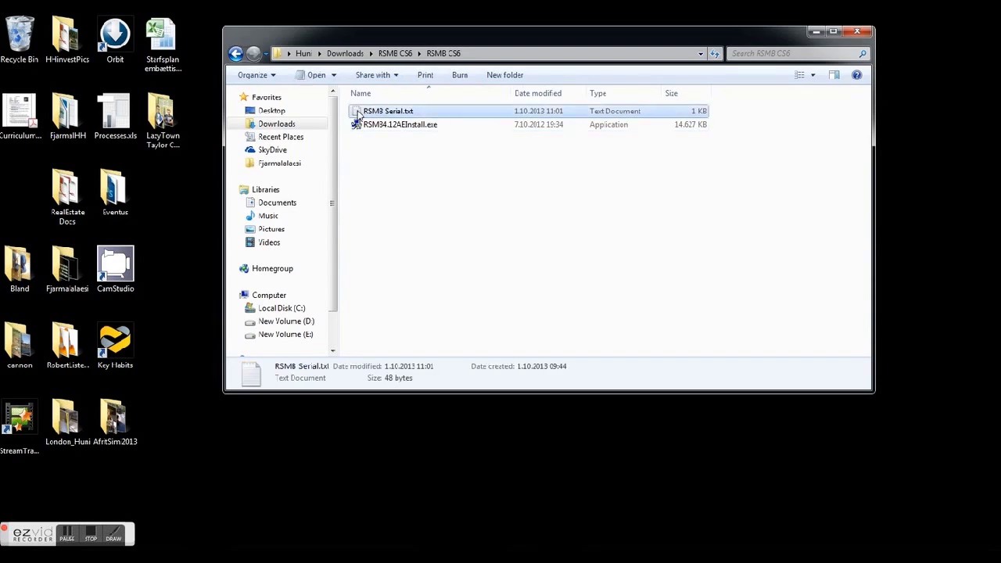
click(356, 127)
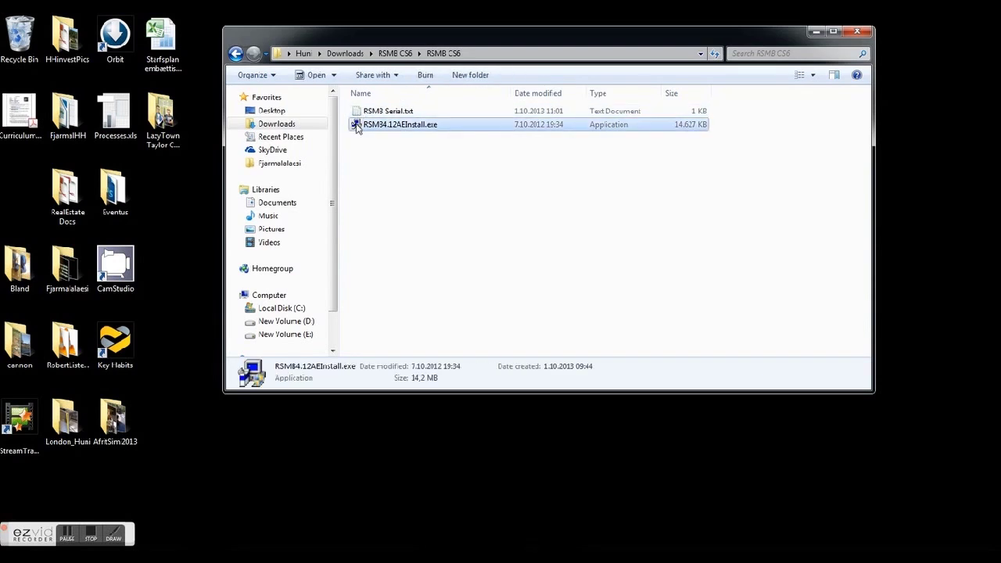
- Launch the RSMB installer, accept the license, and keep only Adobe CS6 as the host
double_click(357, 127)
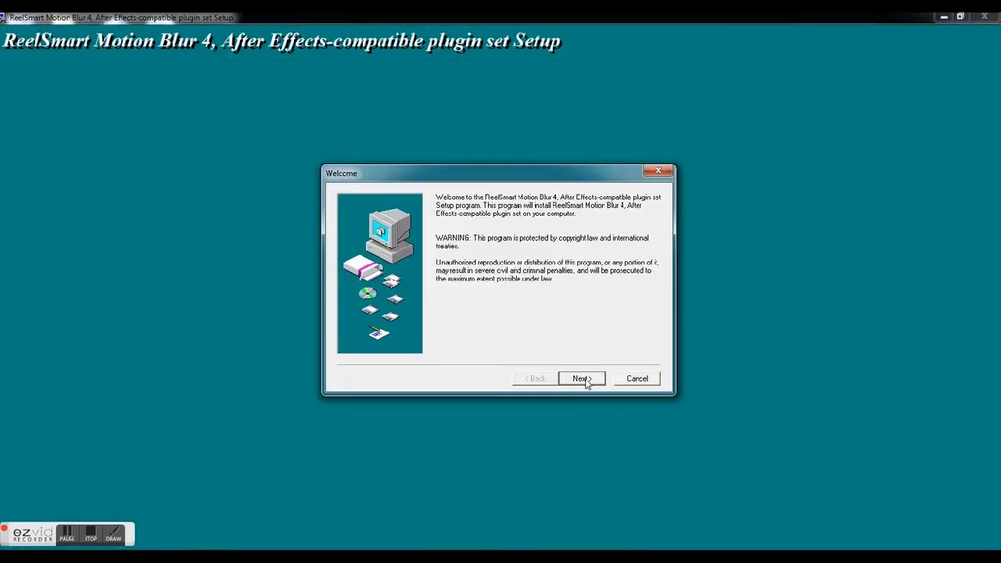
click(582, 378)
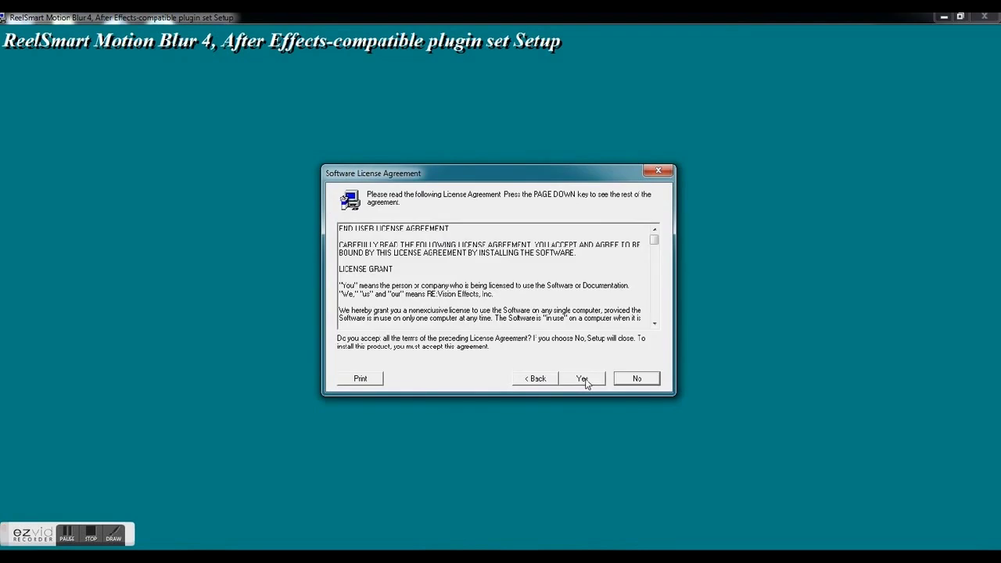
click(582, 379)
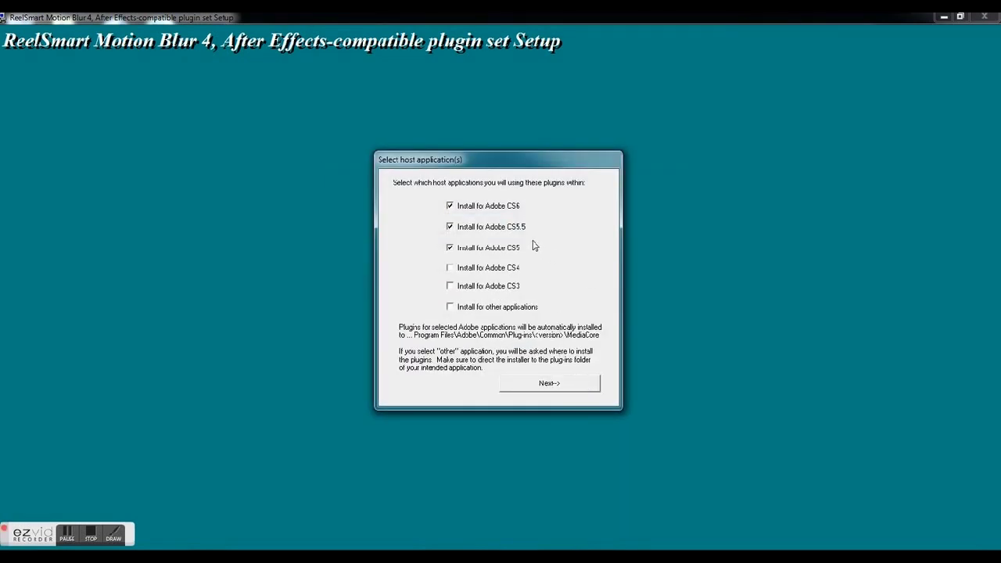
click(450, 248)
click(570, 385)
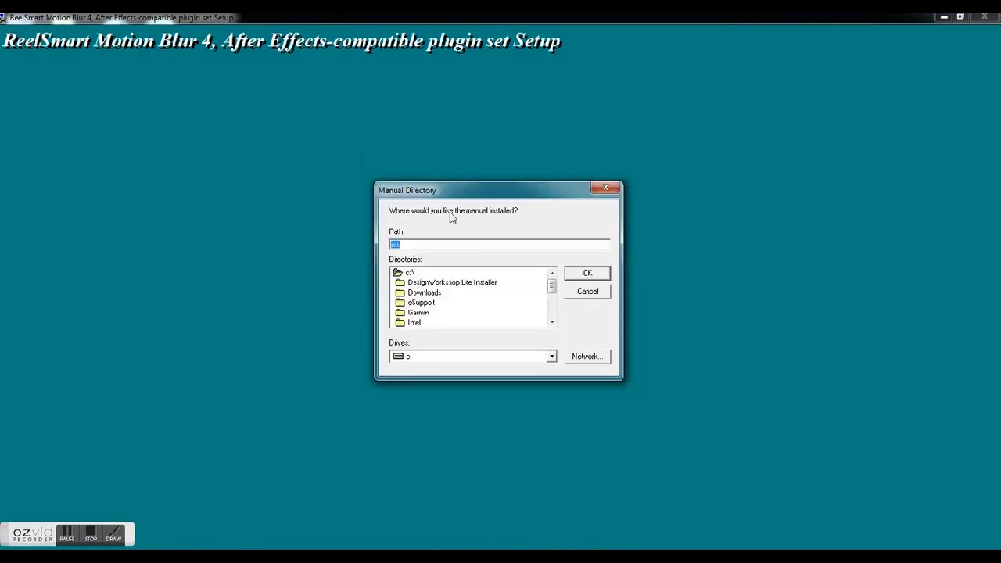
- Browse the Manual Directory dialog to Program Files > Adobe > Adobe After Effects CS6 > Support Files
drag(553, 292, 553, 307)
double_click(405, 295)
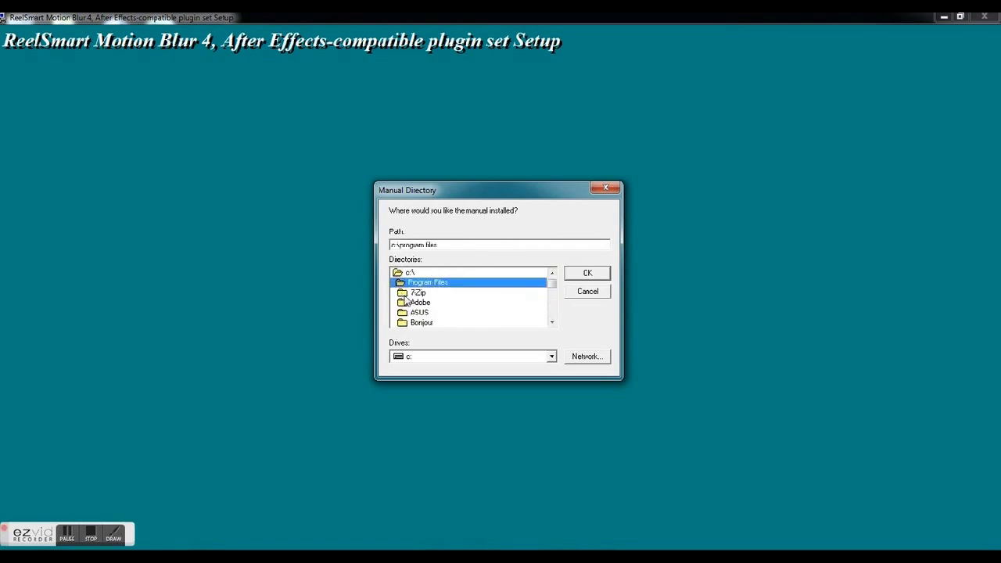
double_click(422, 303)
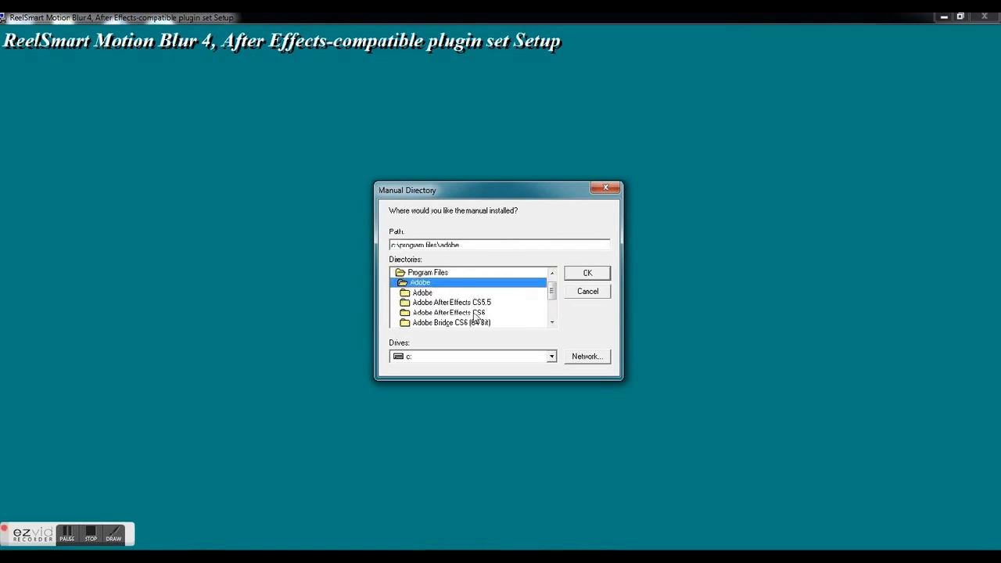
click(473, 314)
double_click(472, 313)
double_click(414, 313)
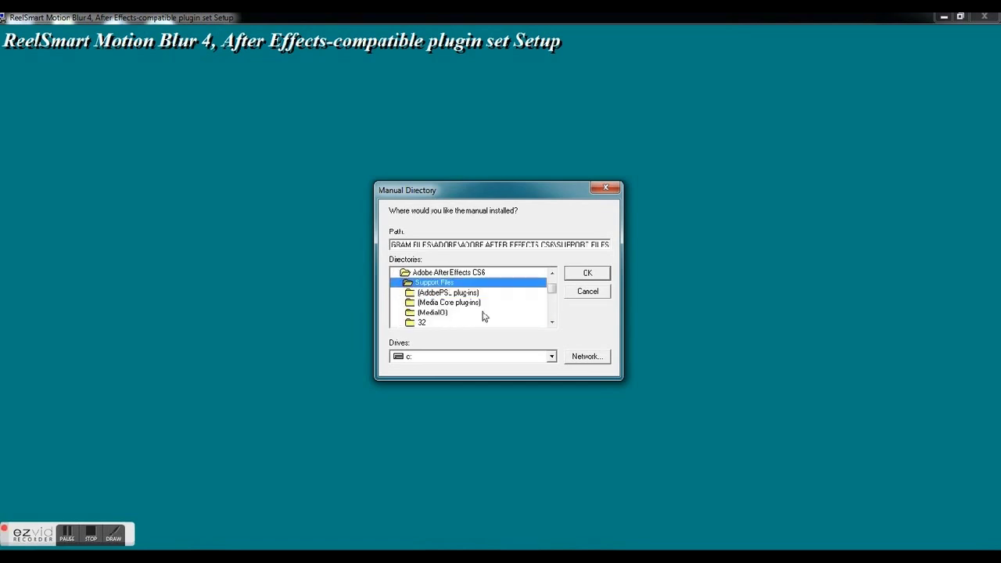
- Pick Plug-ins > Effects as the manual location and confirm with OK
scroll(552, 320, down, 2)
scroll(552, 321, down, 1)
scroll(553, 321, down, 1)
double_click(414, 303)
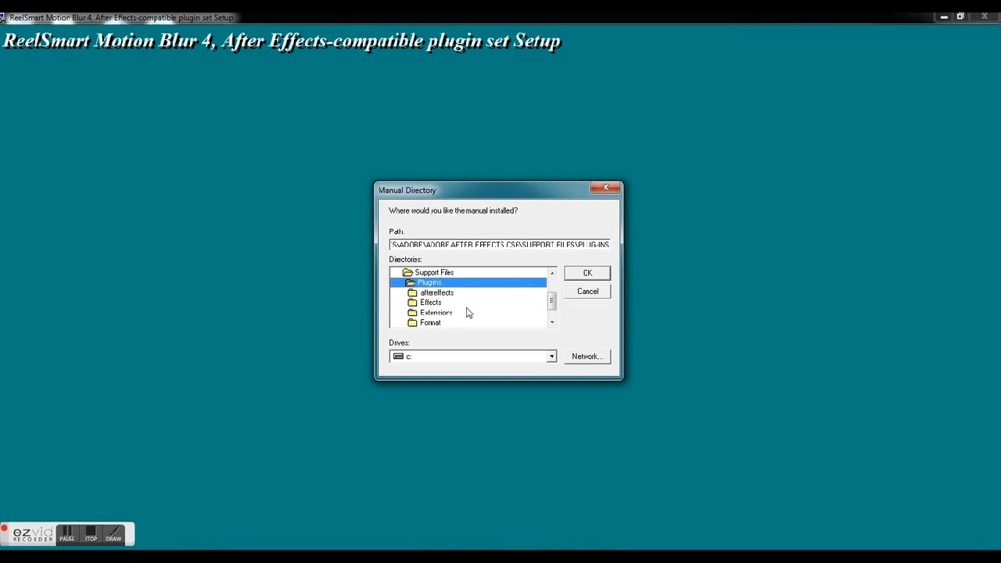
click(553, 309)
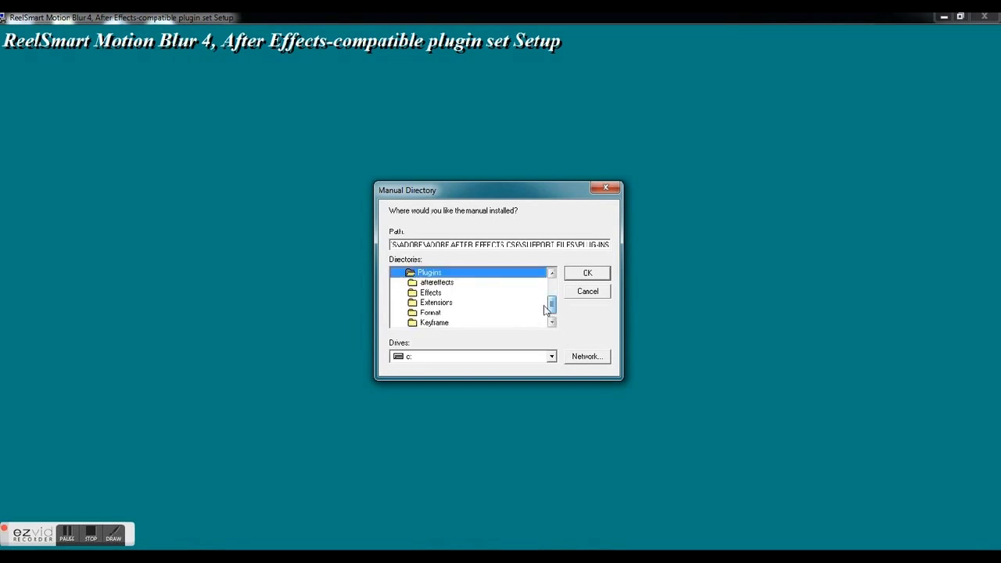
click(412, 294)
double_click(414, 293)
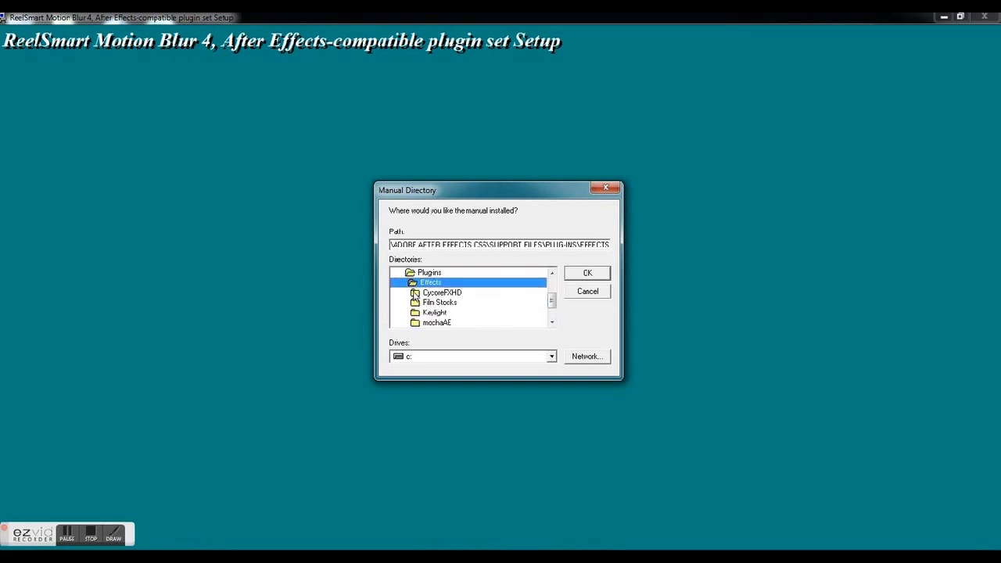
click(588, 274)
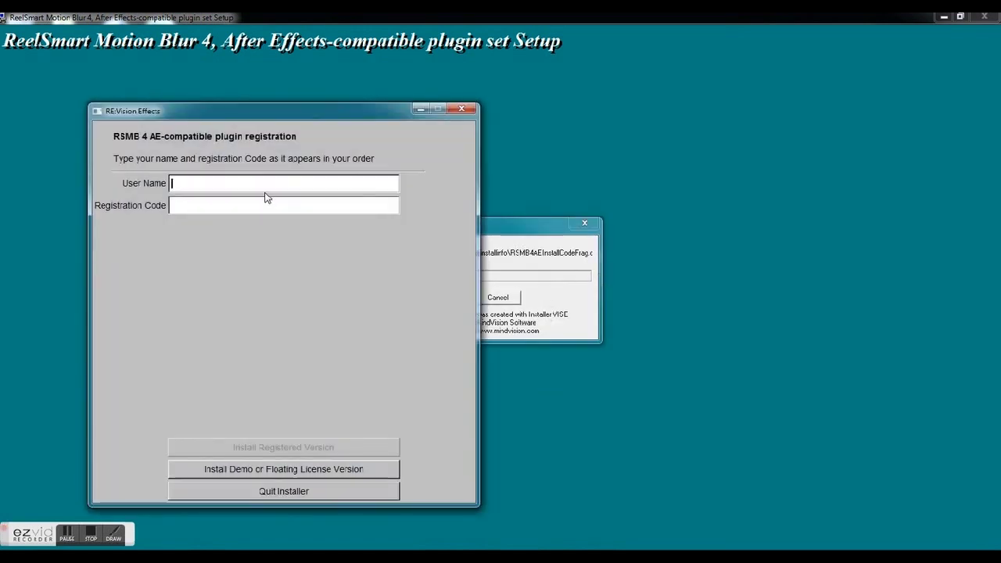
- Copy the username from RSMB Serial.txt into the User Name field
key(alt+Tab)
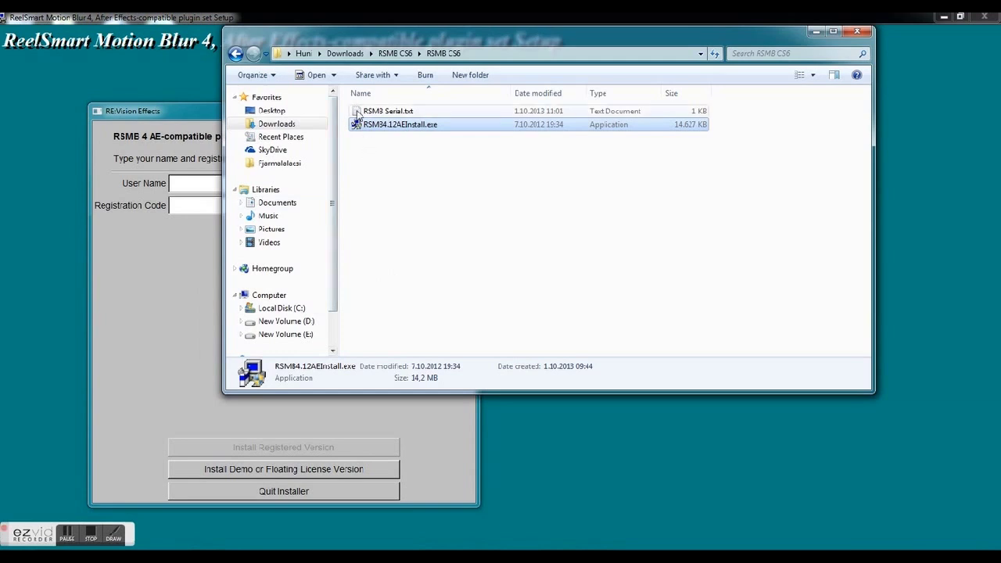
double_click(358, 114)
drag(221, 134, 183, 134)
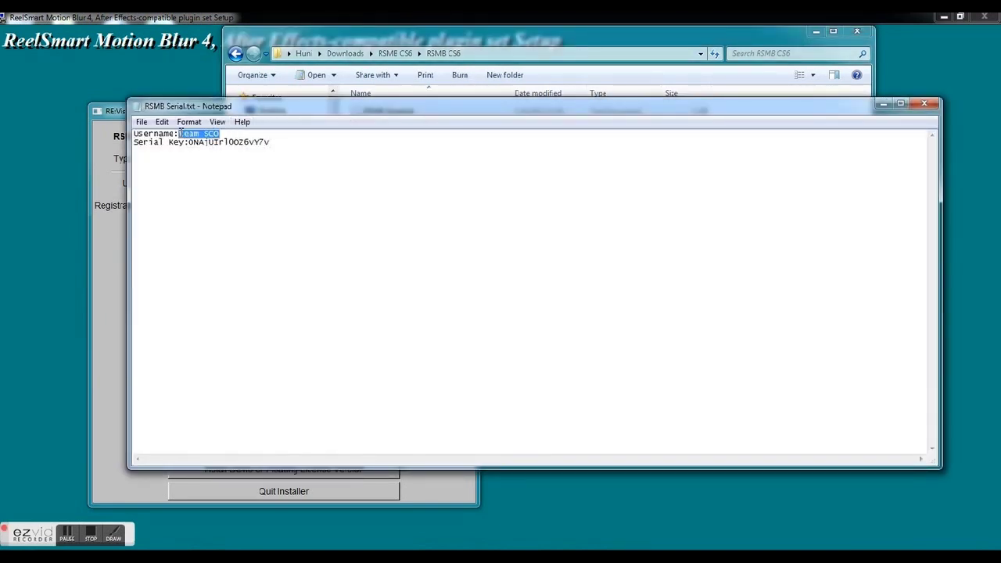
drag(263, 107, 391, 98)
click(186, 185)
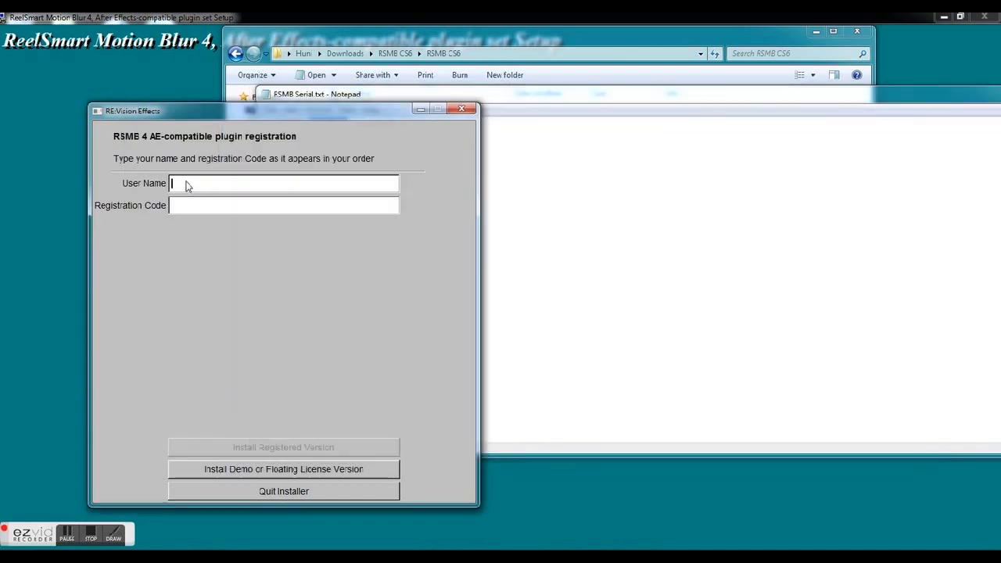
text(team SCO)
- Paste the serial key as the Registration Code and start the Pro GUI installation
click(577, 97)
drag(408, 129, 318, 130)
key(ctrl+c)
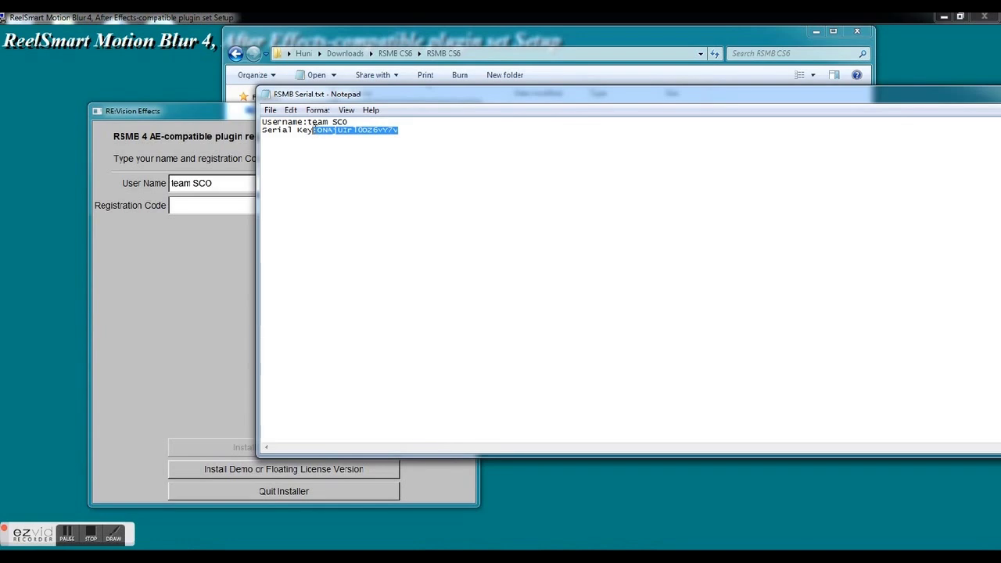
click(212, 208)
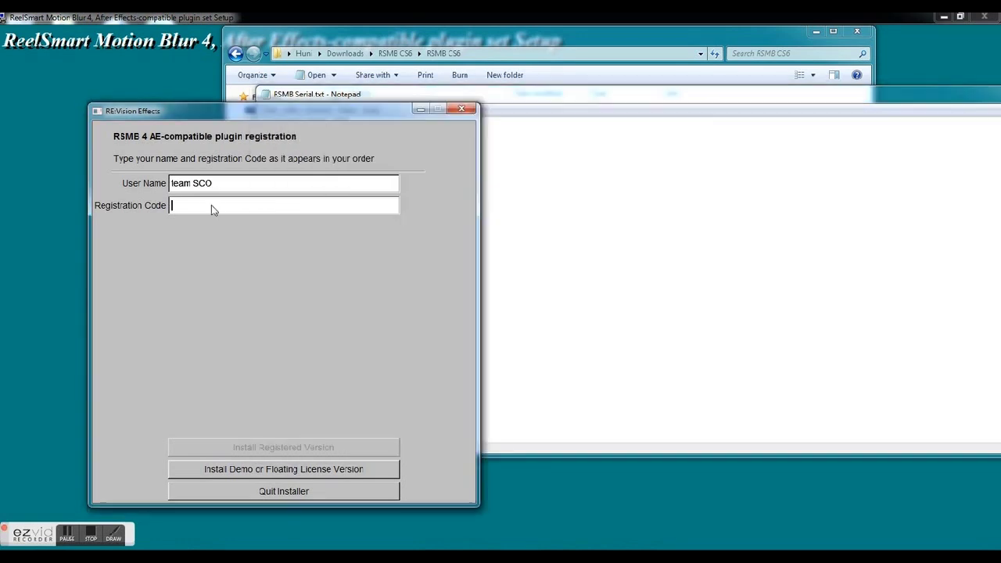
key(ctrl+v)
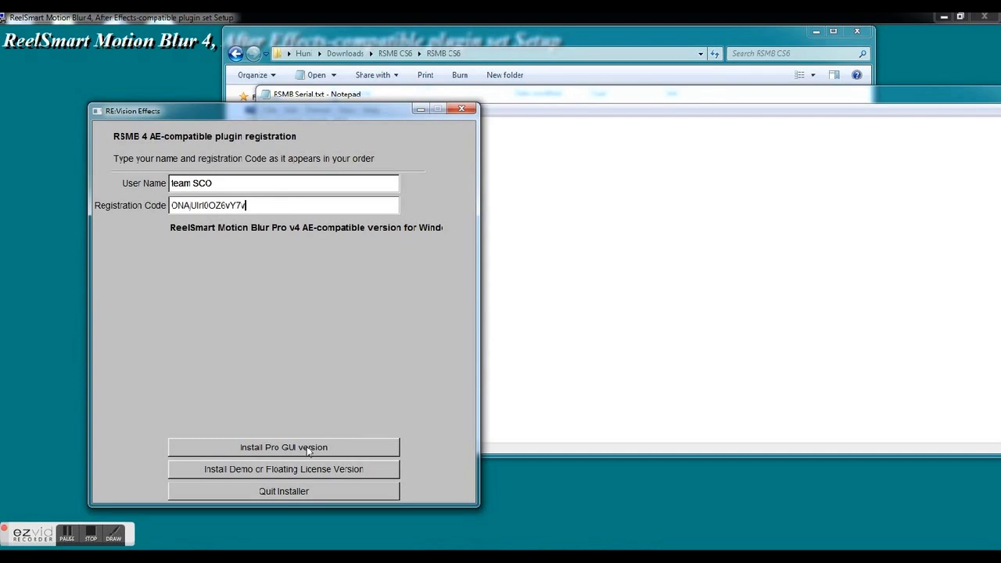
click(309, 449)
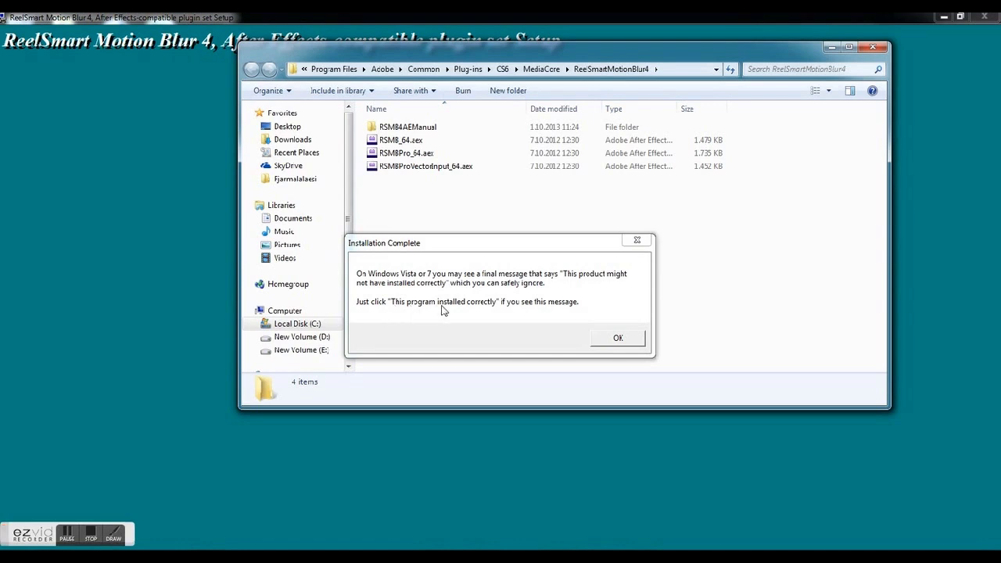
- Dismiss Installation Complete and cut the ReelSmartMotionBlur4 folder from the CS6 MediaCore folder
click(618, 339)
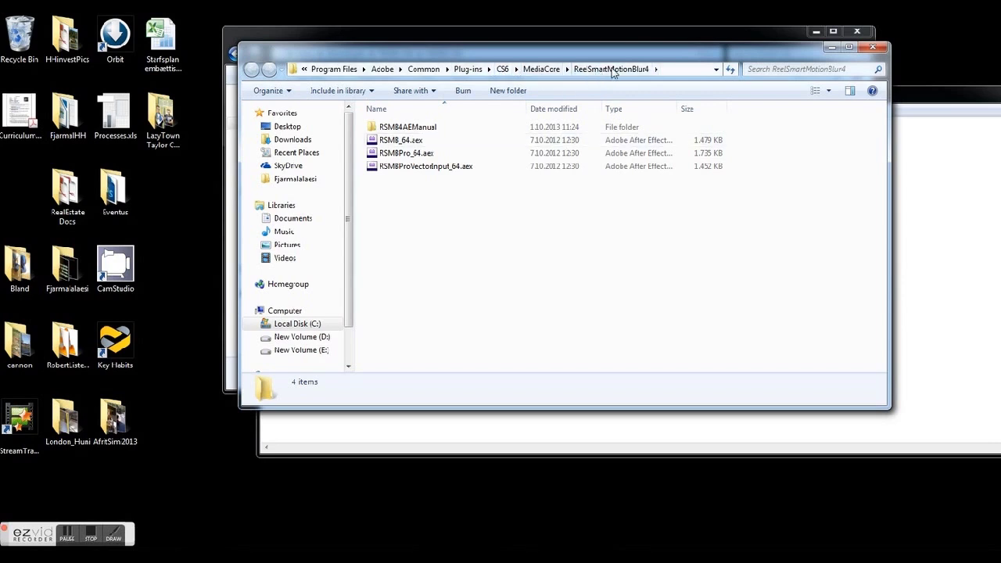
click(543, 69)
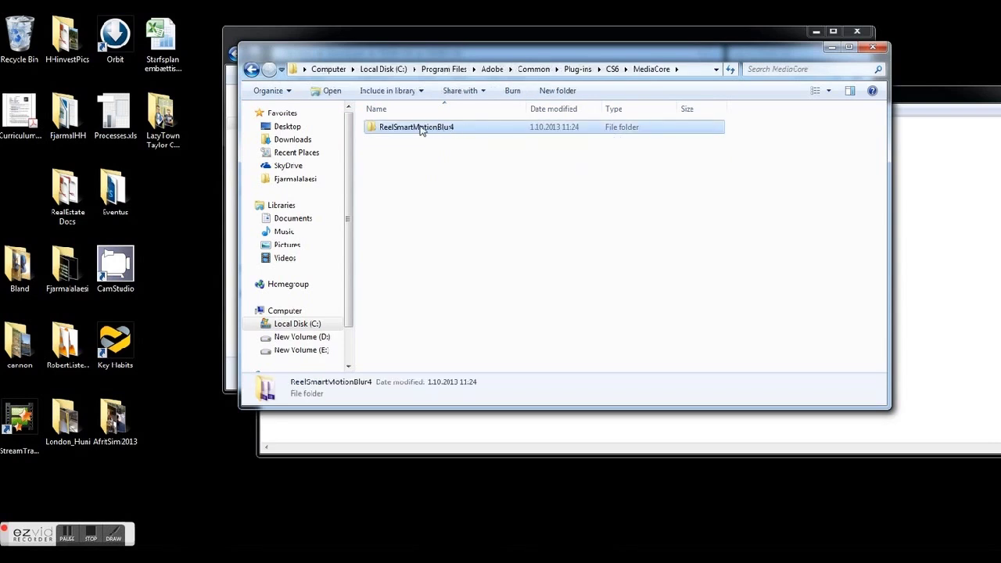
right_click(421, 129)
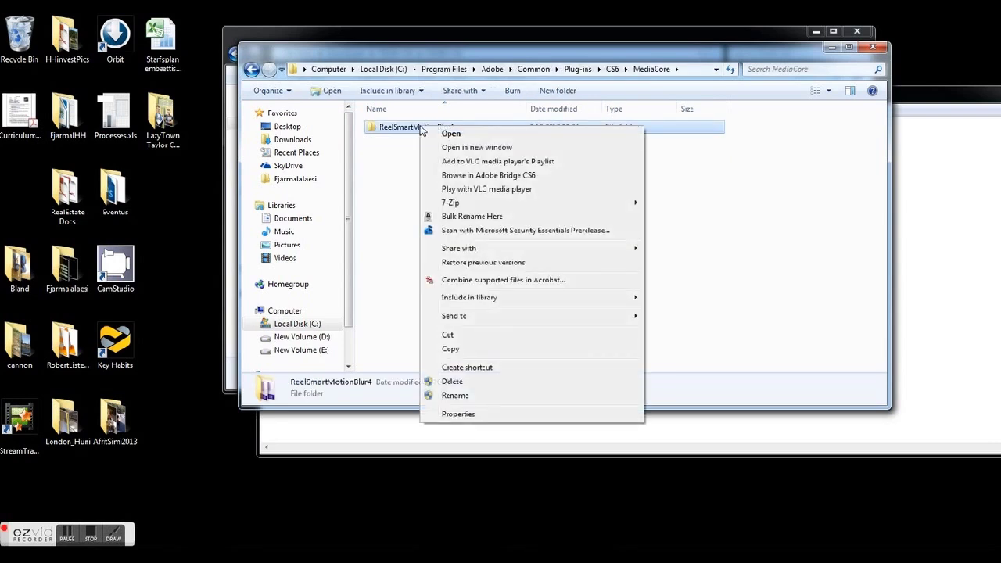
click(459, 336)
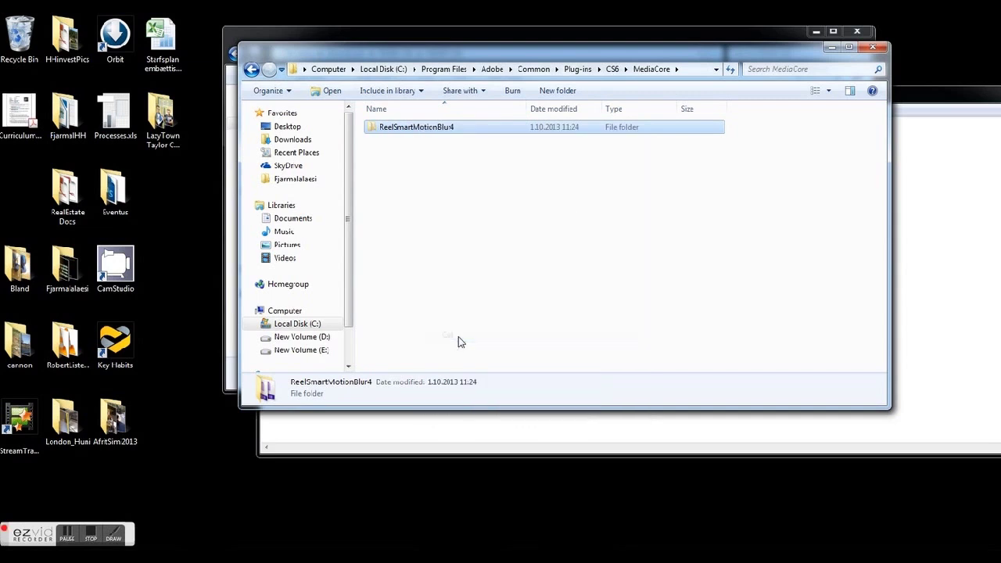
- Navigate Explorer from C: to Adobe After Effects CS6 > Support Files > Plug-ins
click(306, 327)
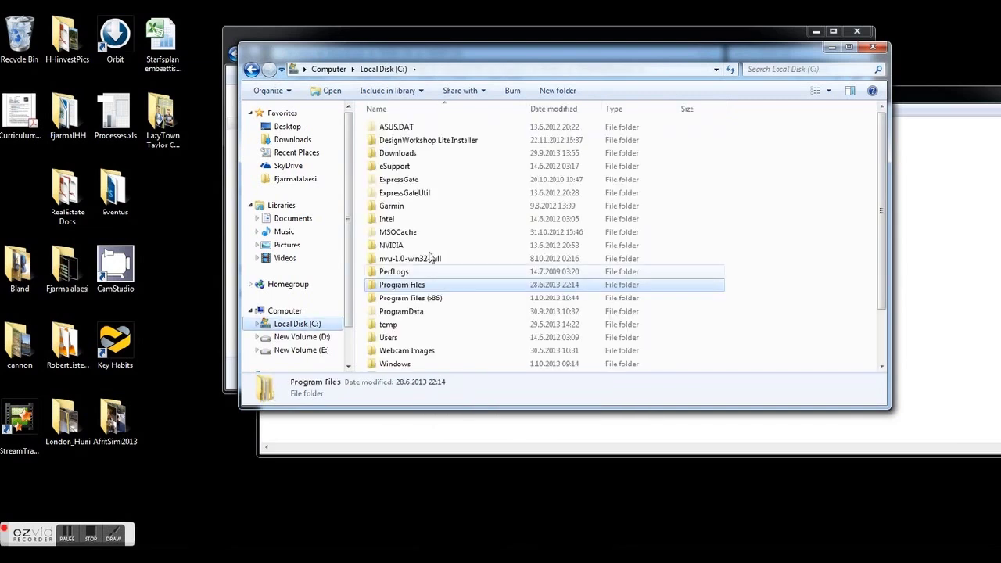
double_click(374, 286)
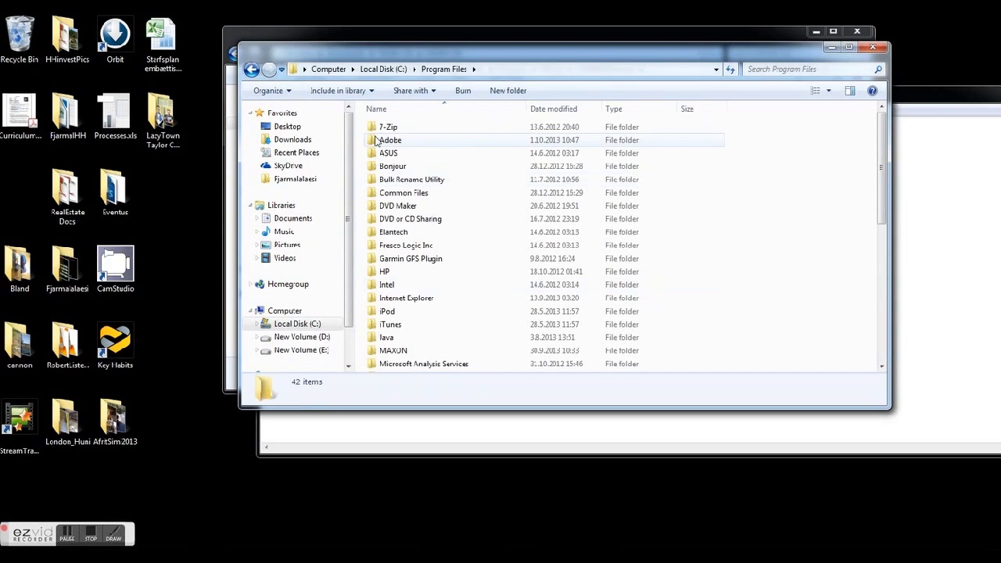
double_click(376, 142)
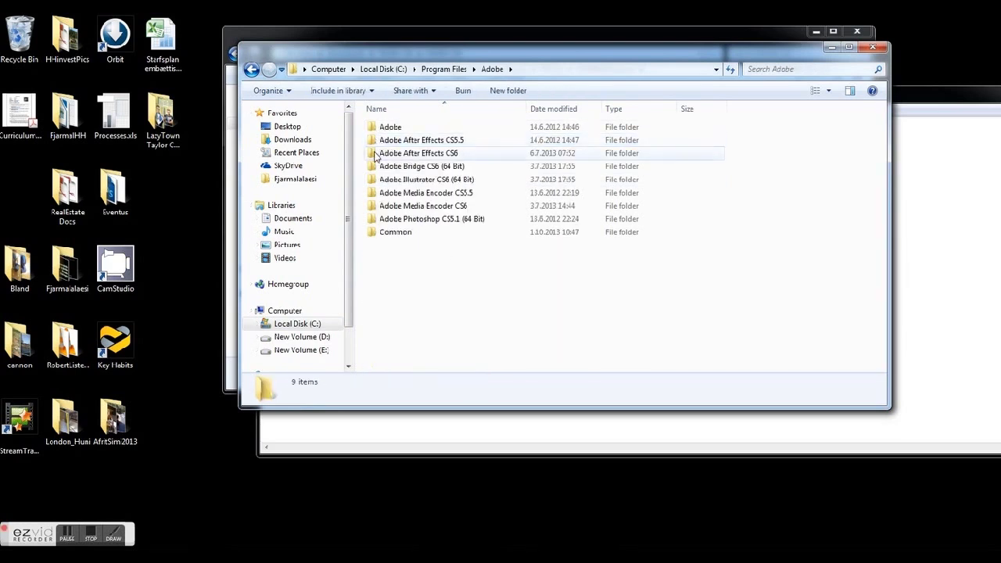
double_click(376, 153)
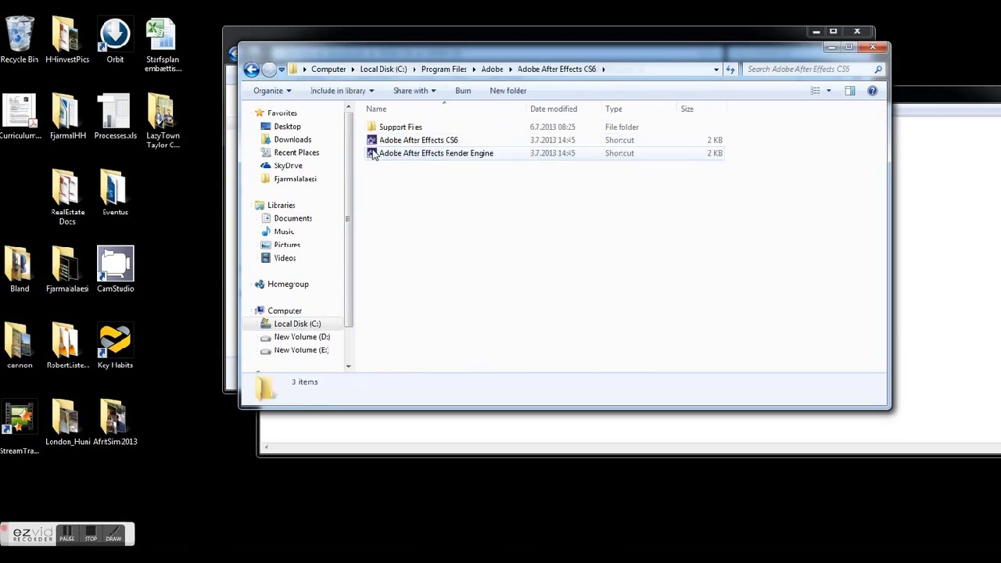
double_click(377, 127)
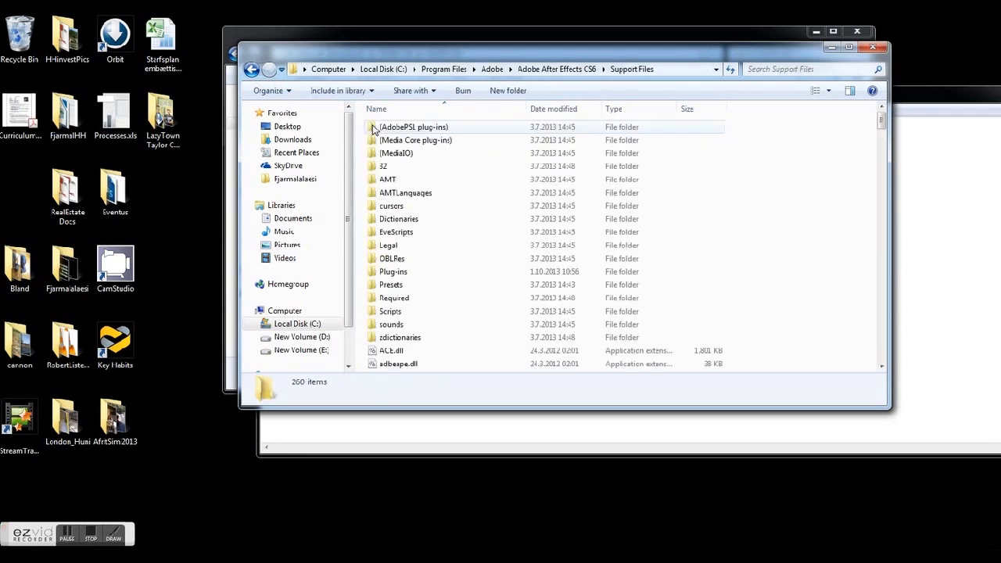
double_click(374, 272)
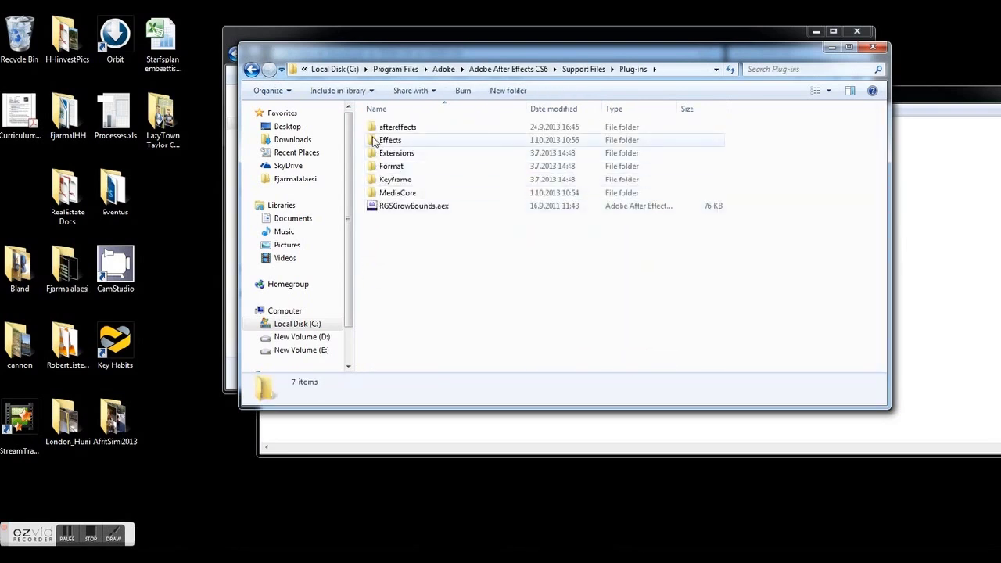
- Paste ReelSmartMotionBlur4 into Effects, merging folders and replacing all 47 conflicting files
right_click(373, 142)
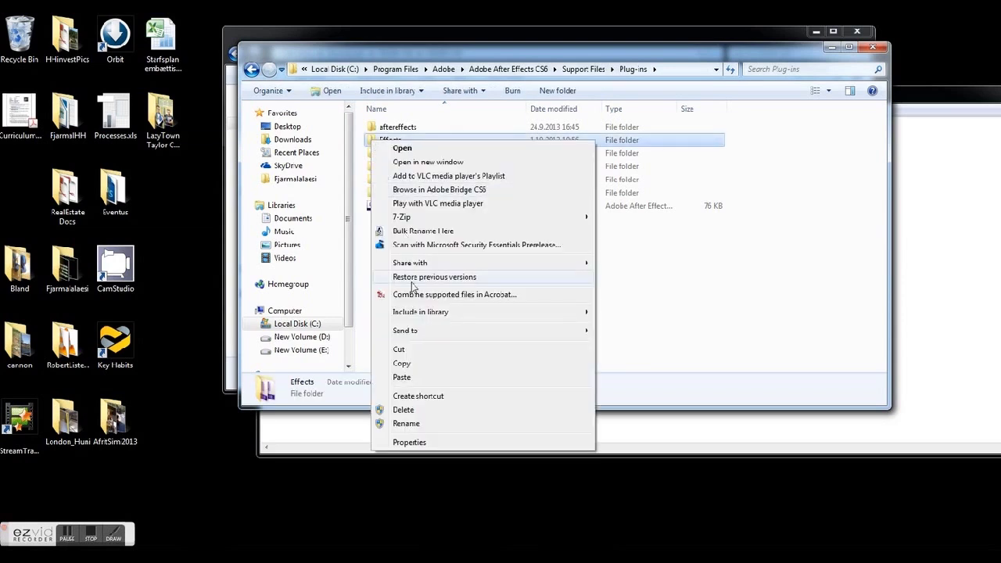
click(408, 377)
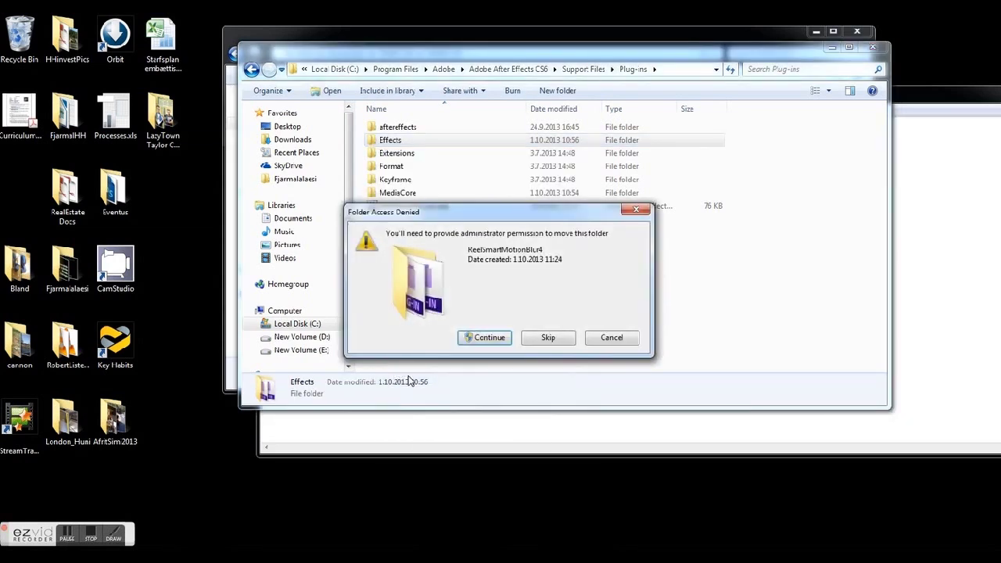
click(485, 338)
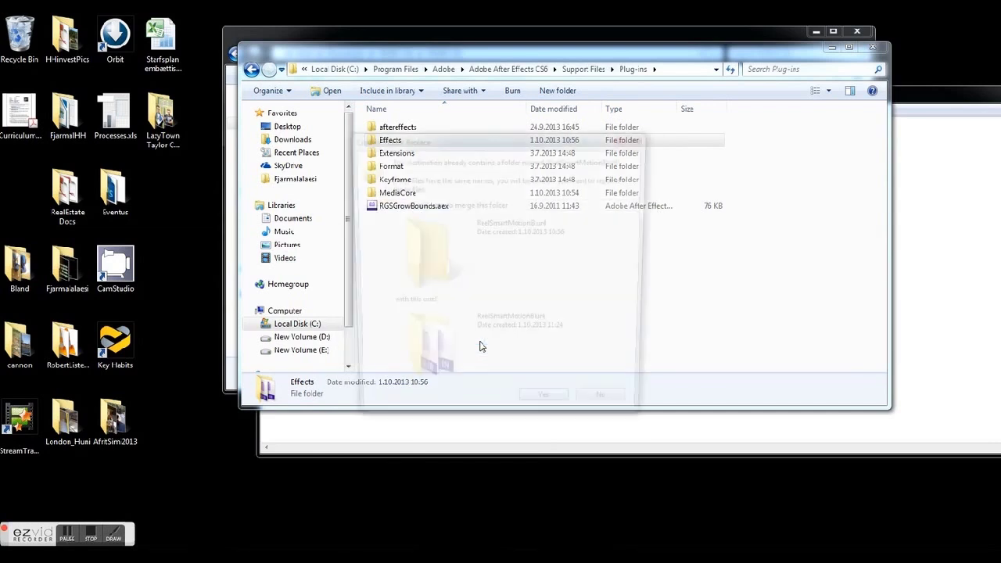
click(548, 413)
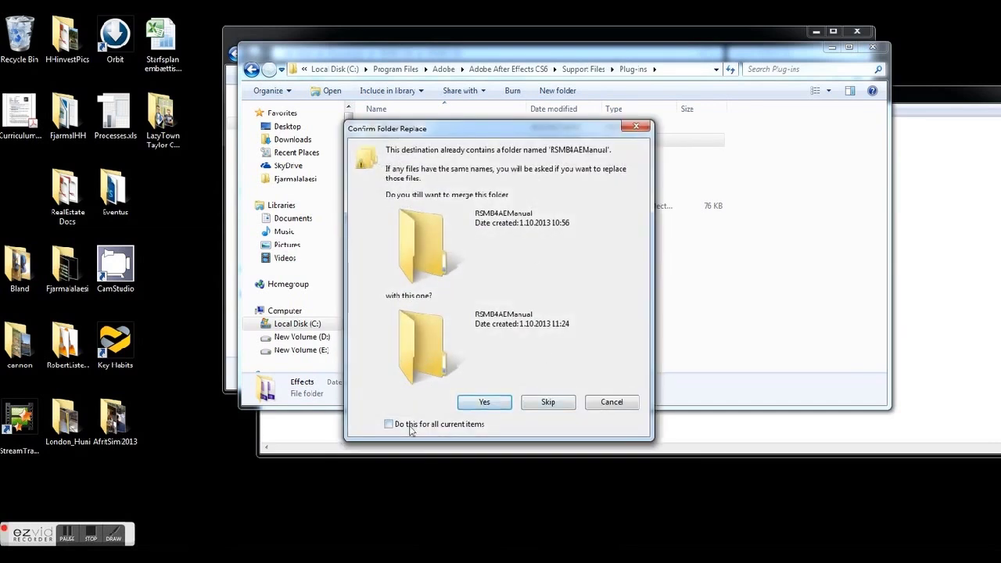
click(485, 402)
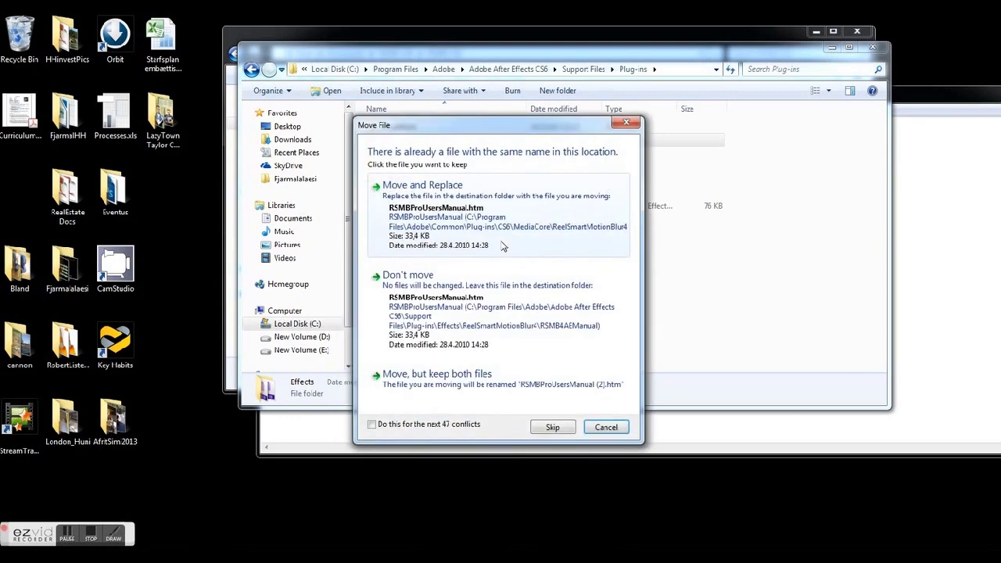
click(372, 424)
click(417, 209)
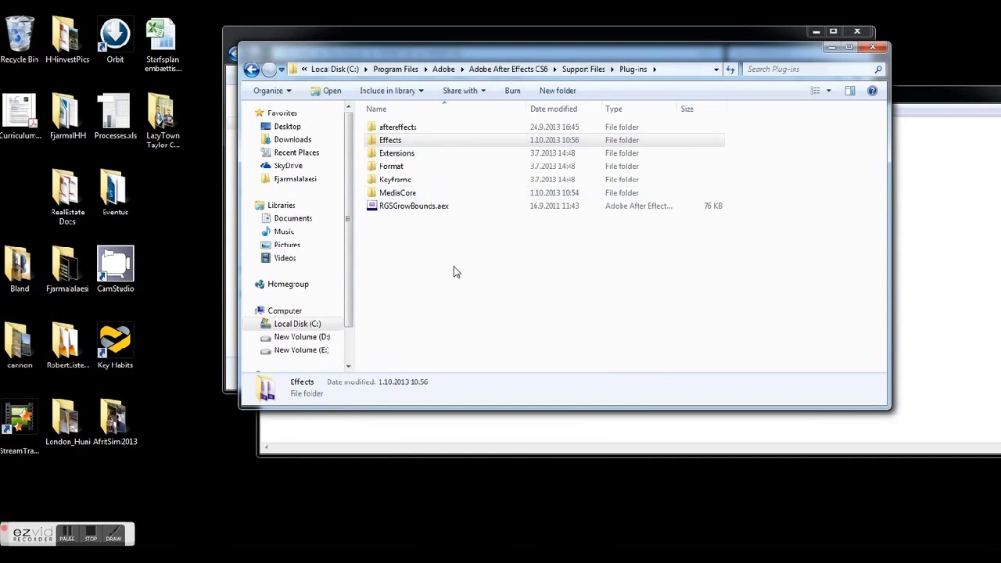
click(387, 141)
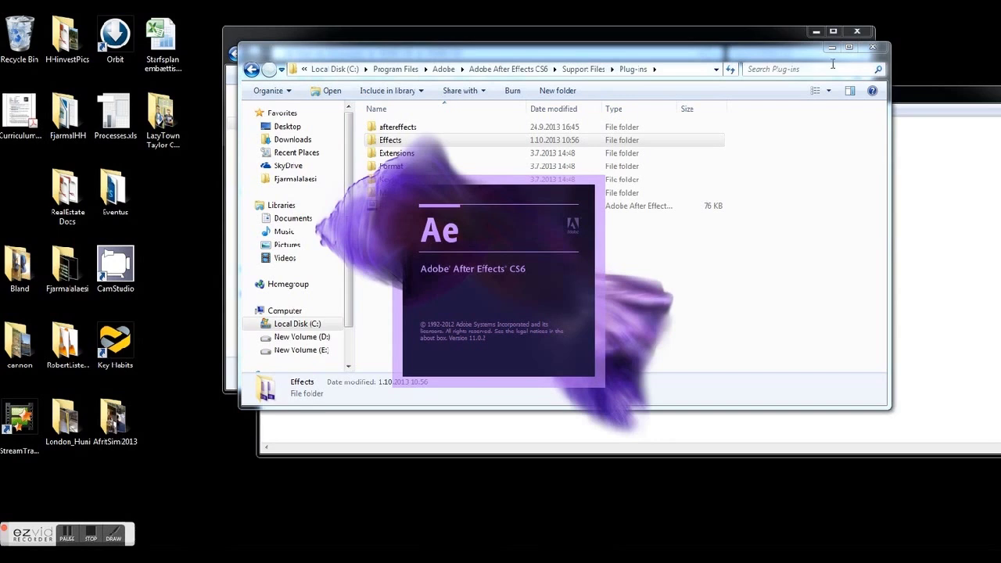
- Close both Explorer windows and the RSMB Serial.txt Notepad window
click(882, 52)
click(858, 31)
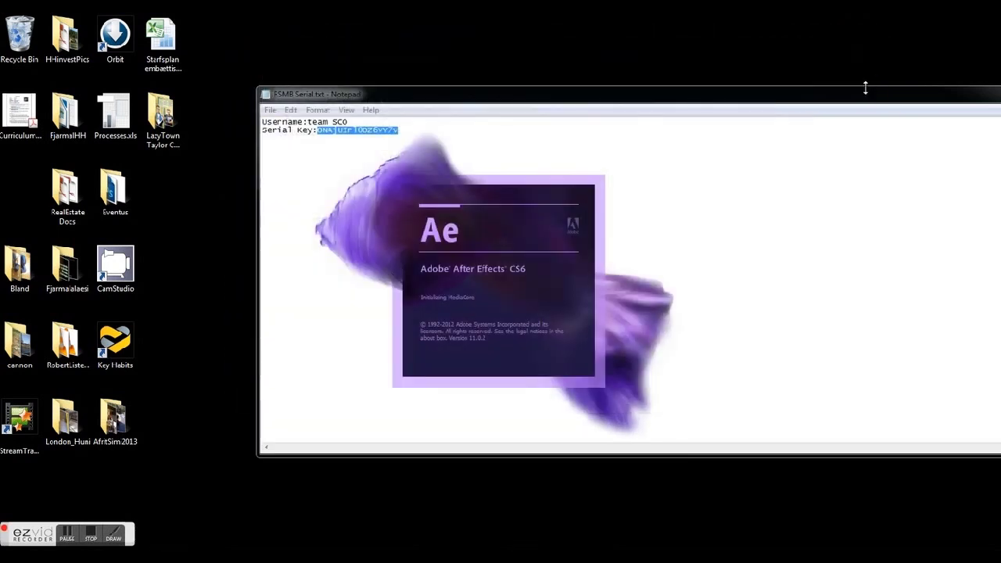
drag(841, 99, 579, 98)
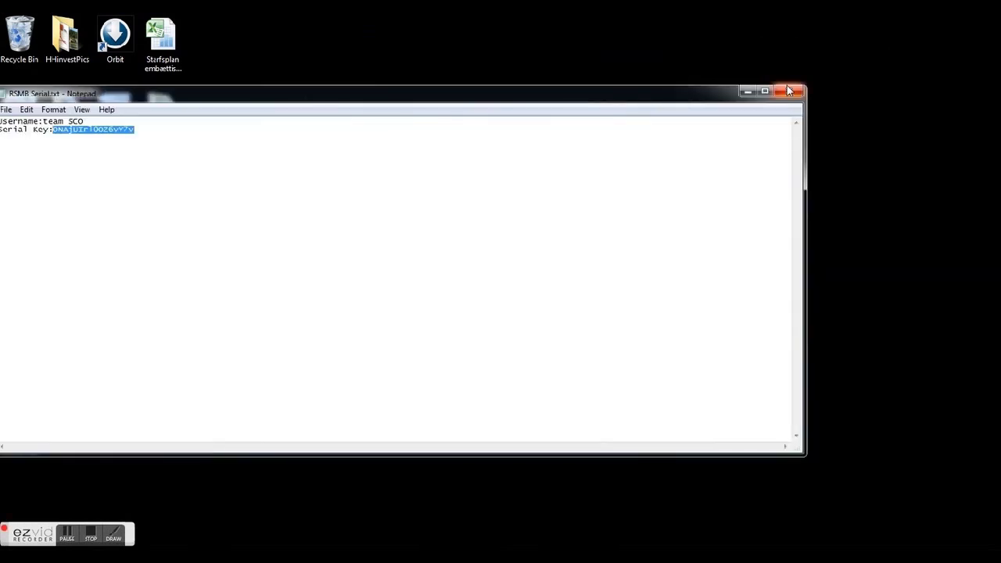
click(789, 91)
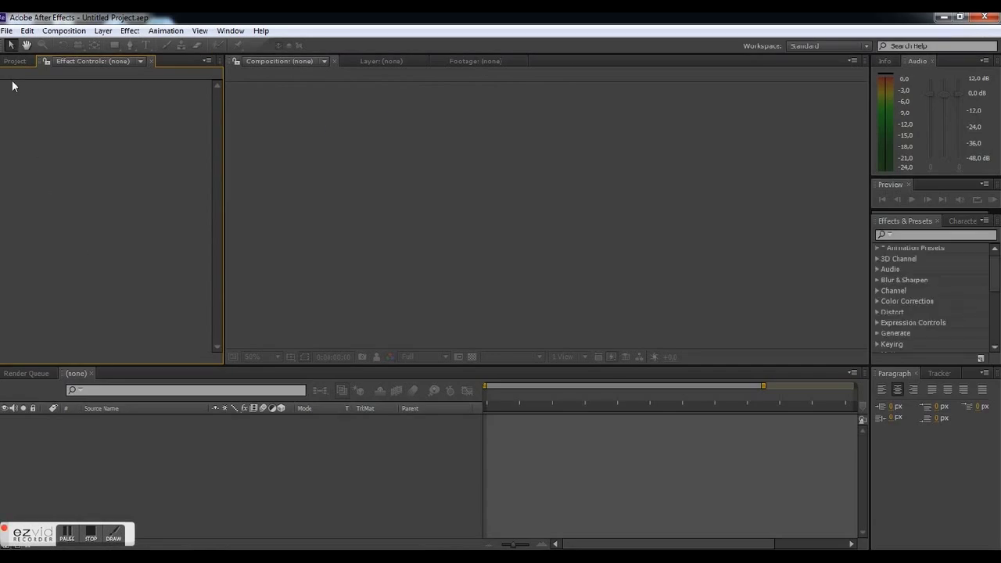
- Import the Kronur0000.tif sequence and build a Kronur composition from it
click(15, 61)
double_click(48, 211)
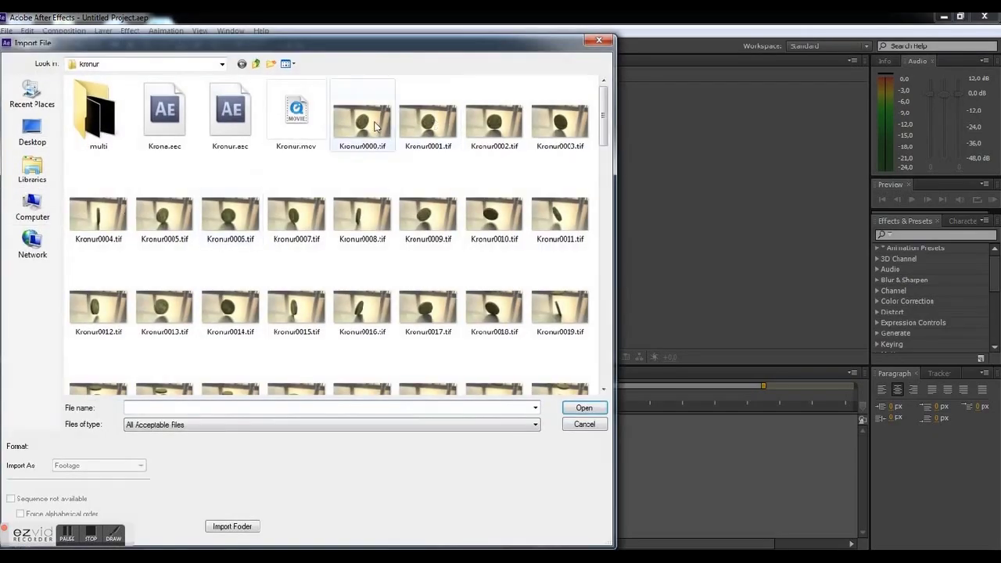
click(362, 118)
click(585, 408)
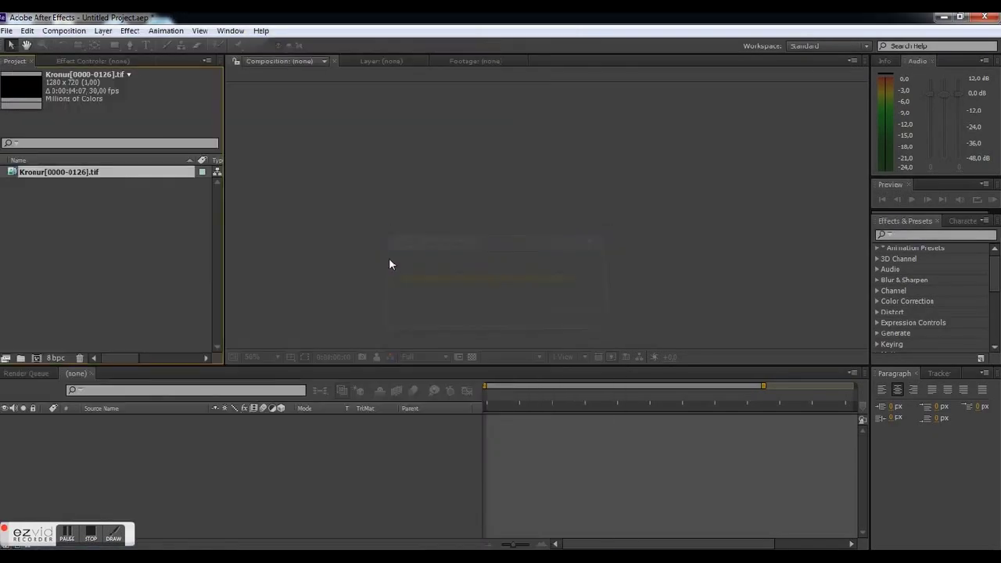
drag(31, 178, 37, 355)
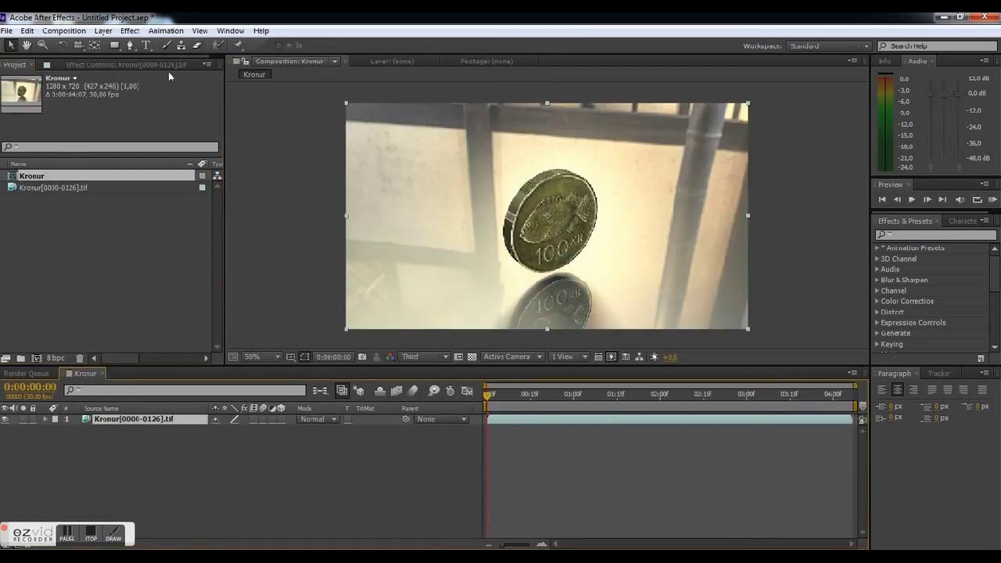
- Apply Effect > RE:Vision Plug-ins > RSMB to the Kronur layer
click(130, 30)
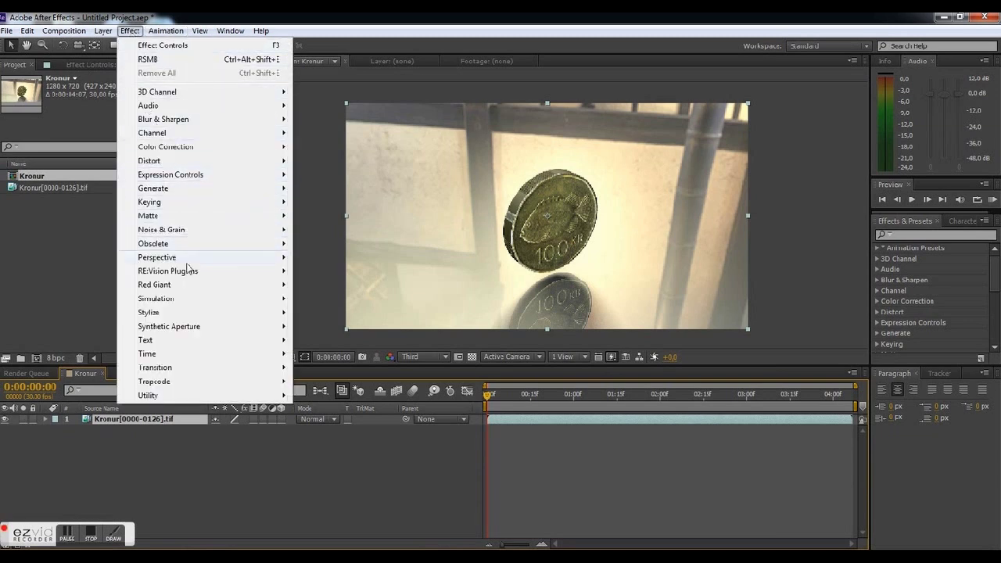
mouse_move(169, 271)
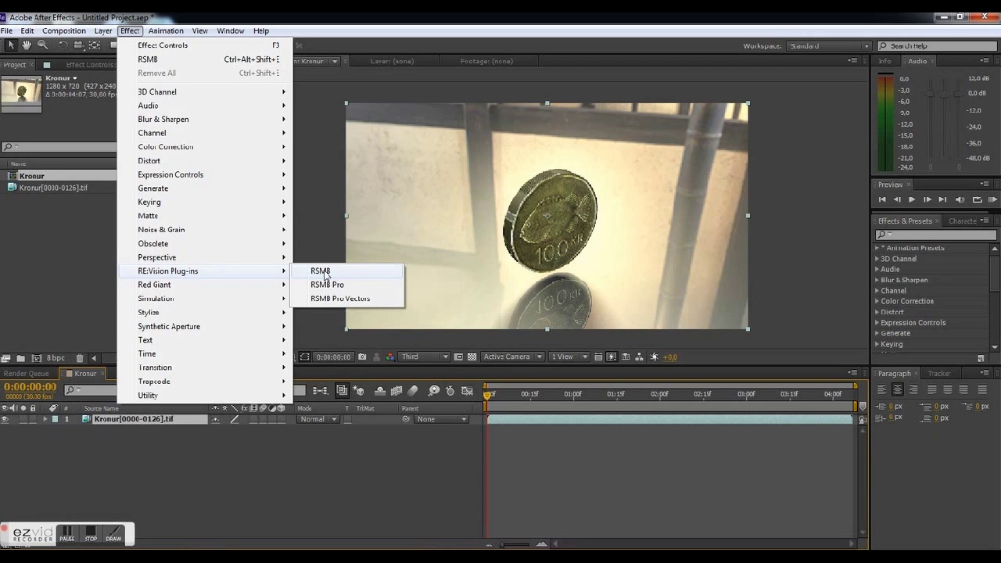
click(324, 273)
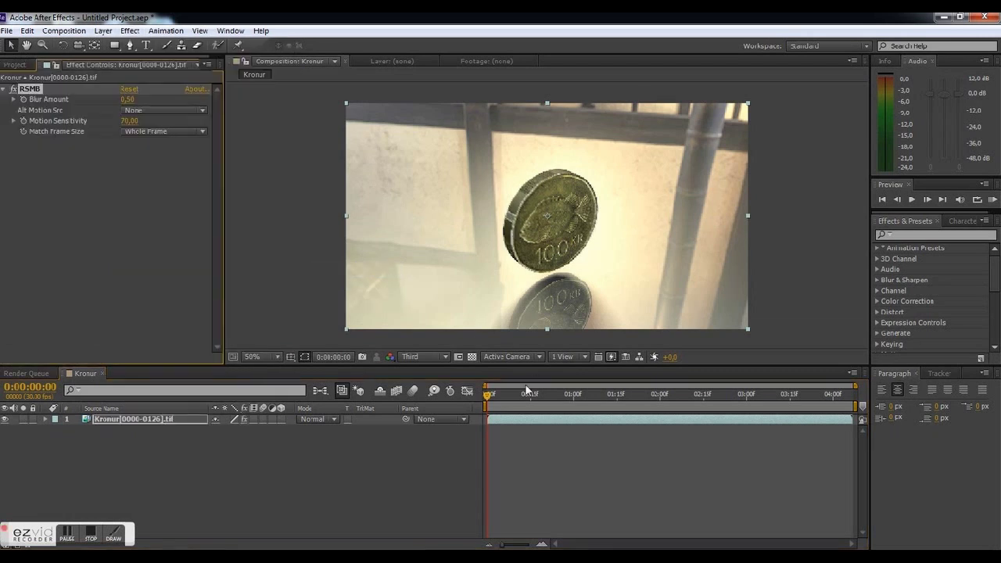
click(993, 200)
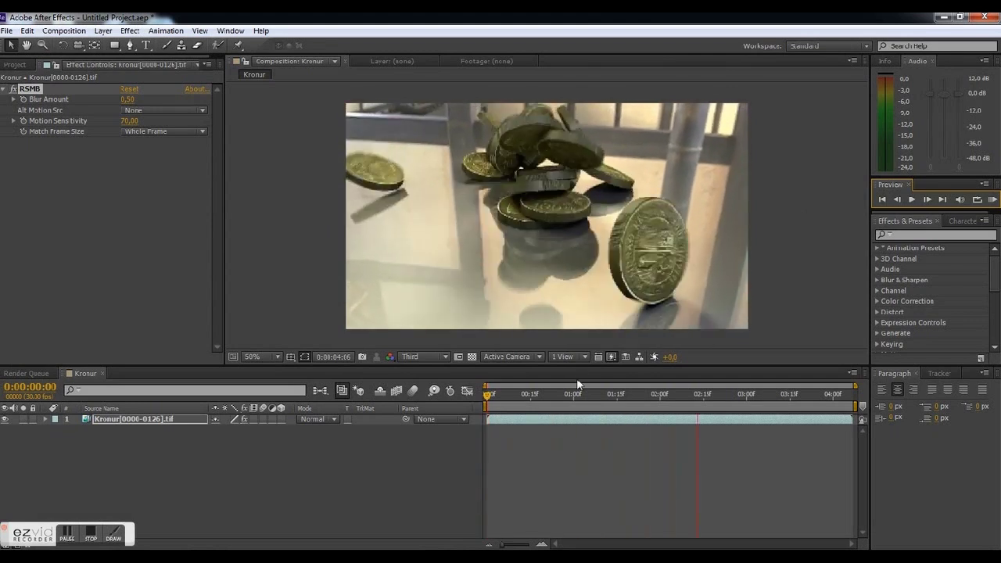
- Switch the RSMB effect on and RAM-preview the falling coins with motion blur applied
key(space)
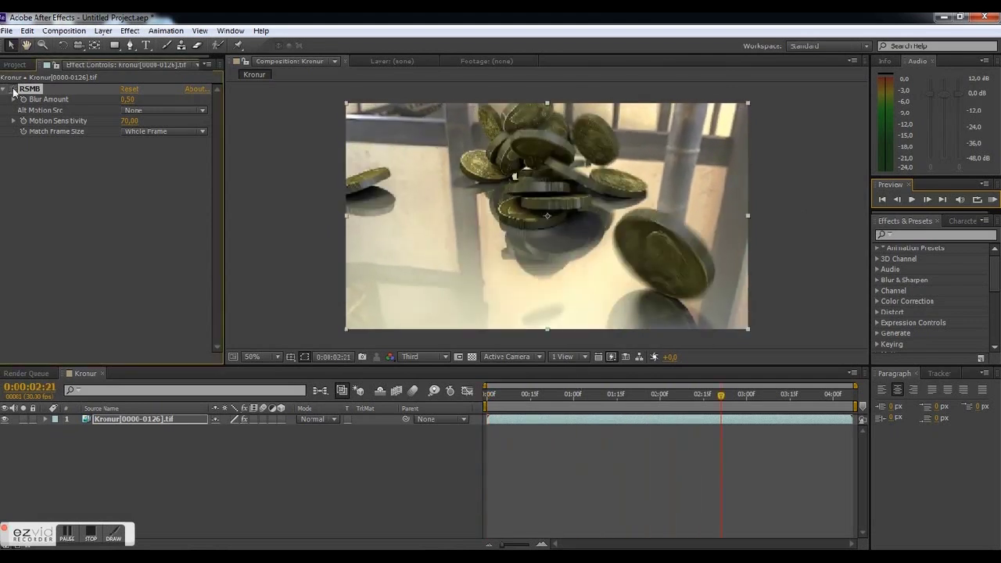
click(992, 201)
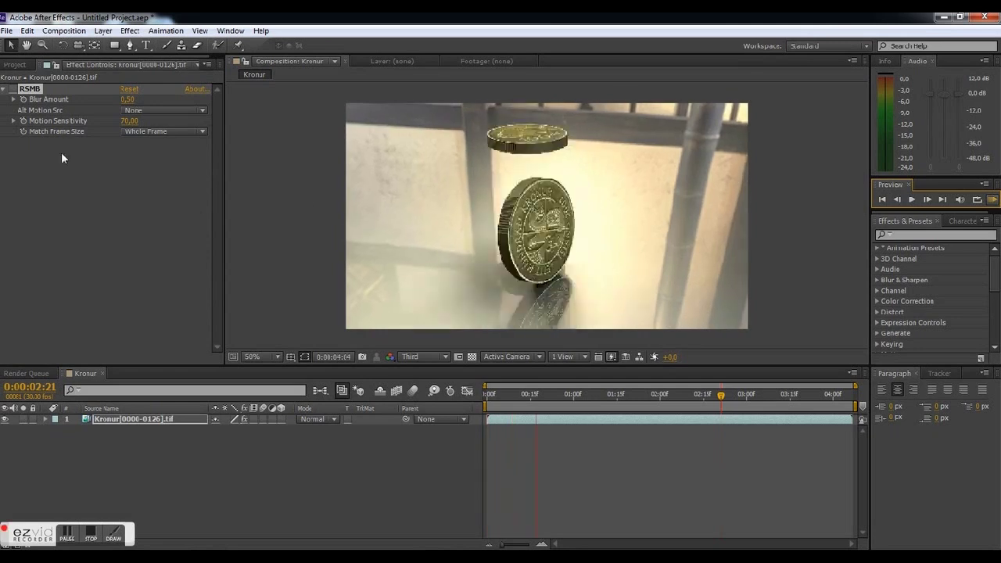
click(14, 95)
click(14, 90)
click(993, 201)
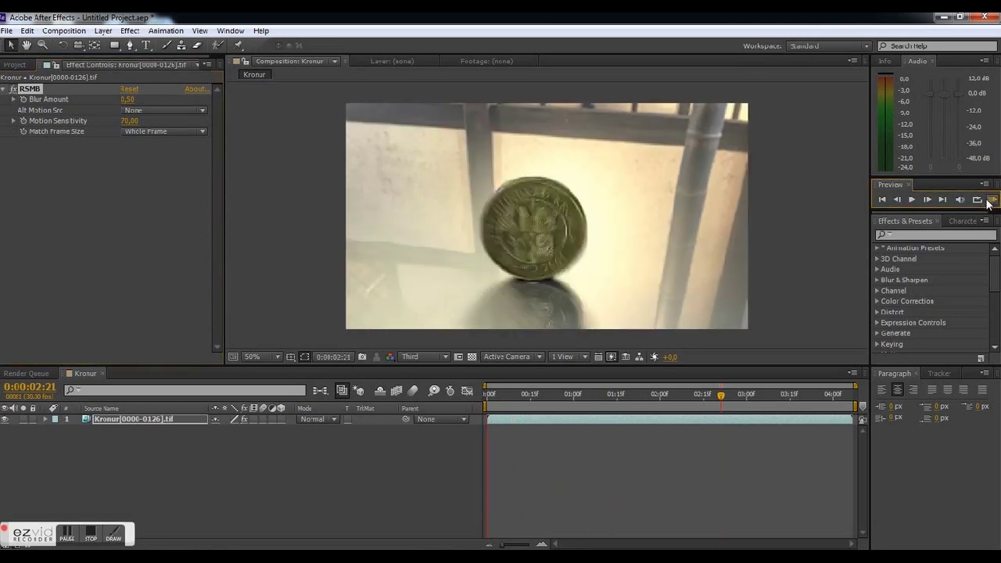
click(125, 100)
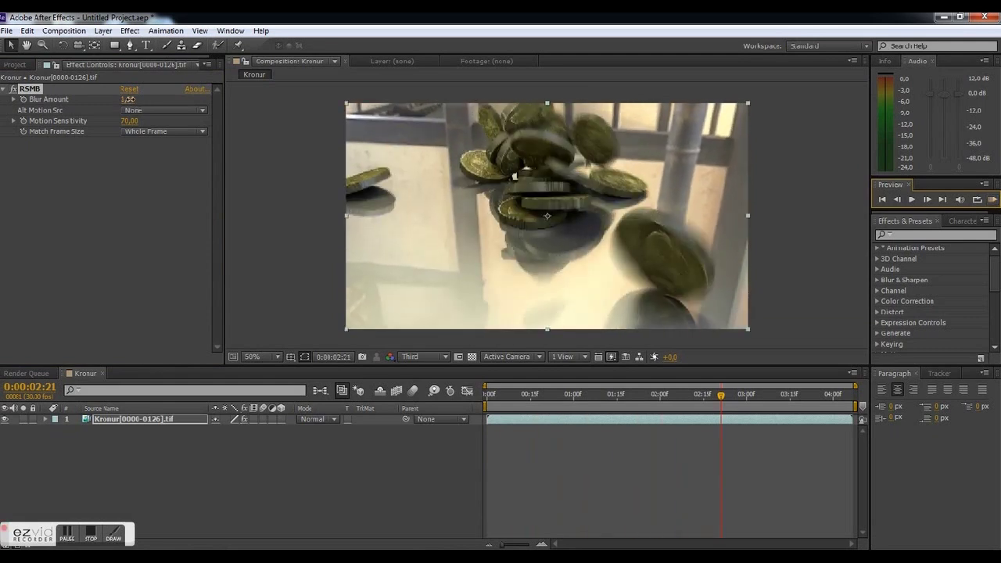